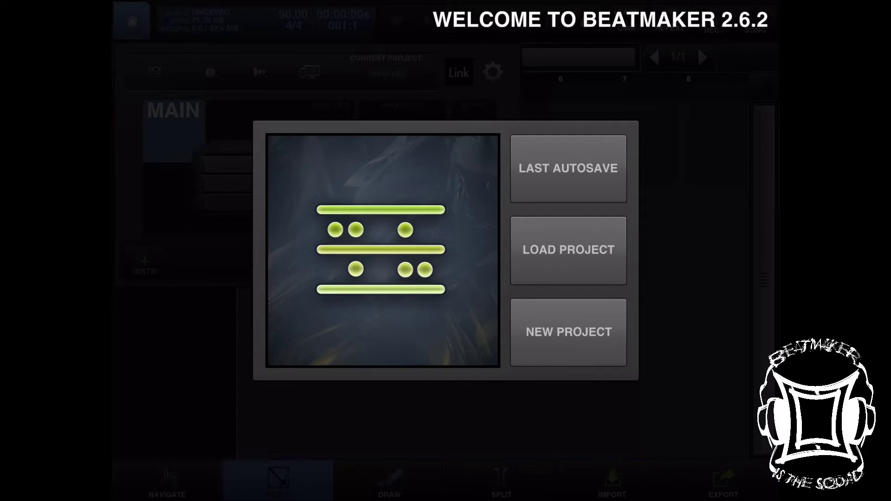
Step: Create a new project with an empty Drums preset and turn on FTP File Transfer
click(568, 333)
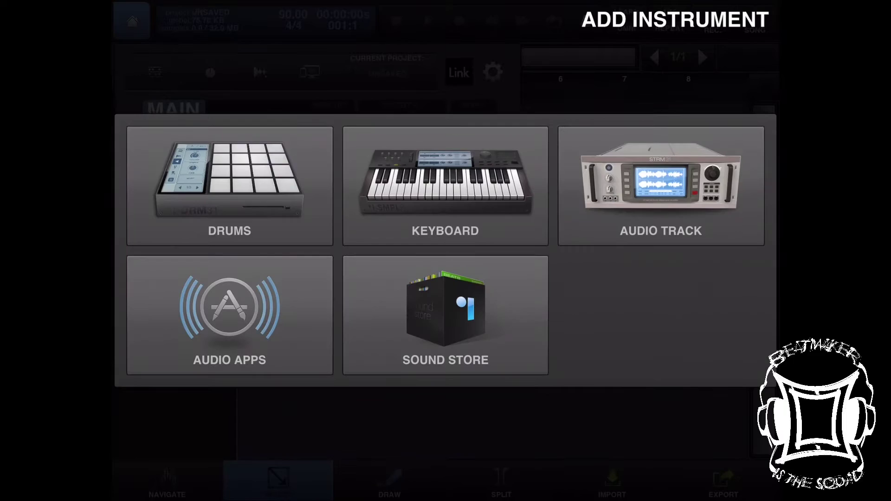
click(230, 186)
click(607, 438)
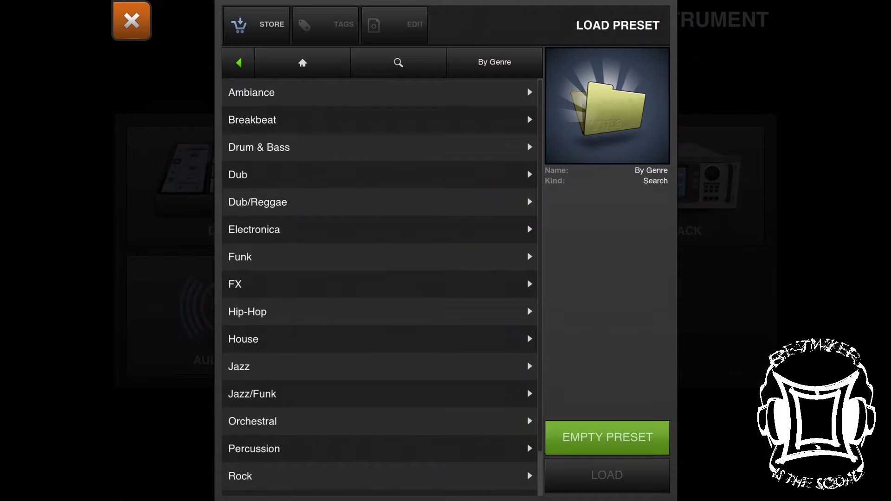
click(309, 71)
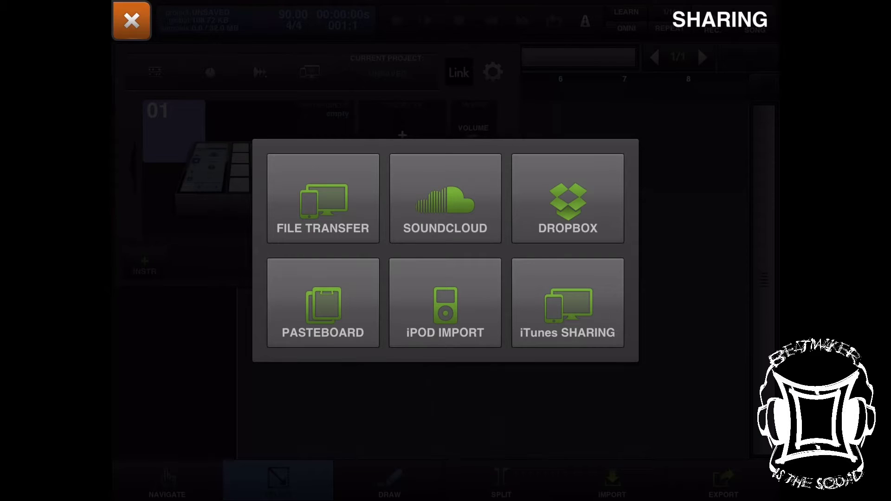
click(323, 198)
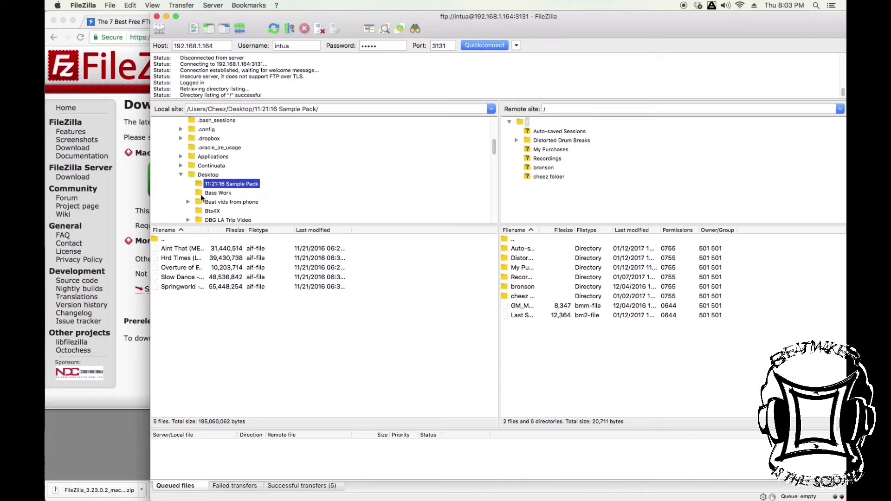
Step: Select the local Aint That file and browse the iPad to cheez folder/samples/170109 Sample Pack
click(176, 250)
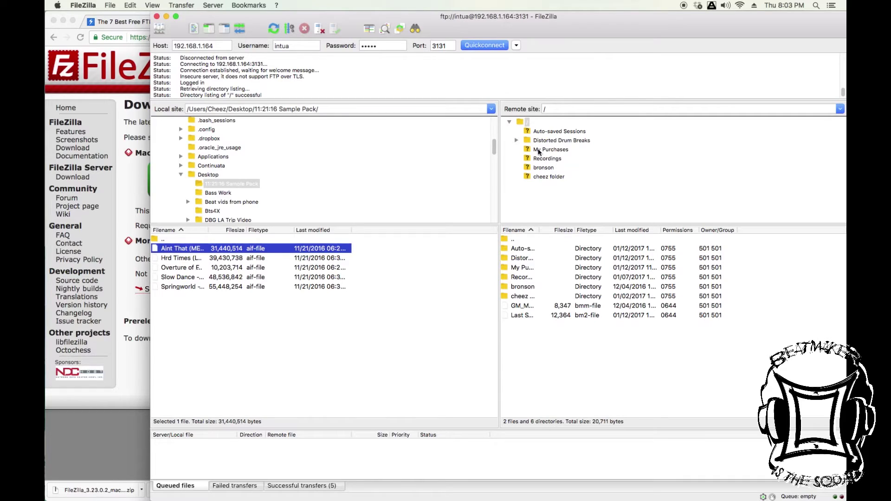
click(530, 175)
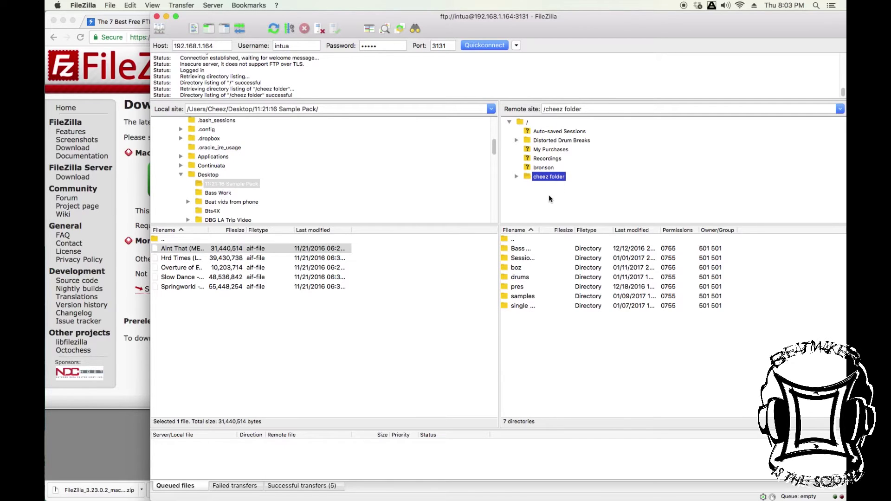
double_click(507, 297)
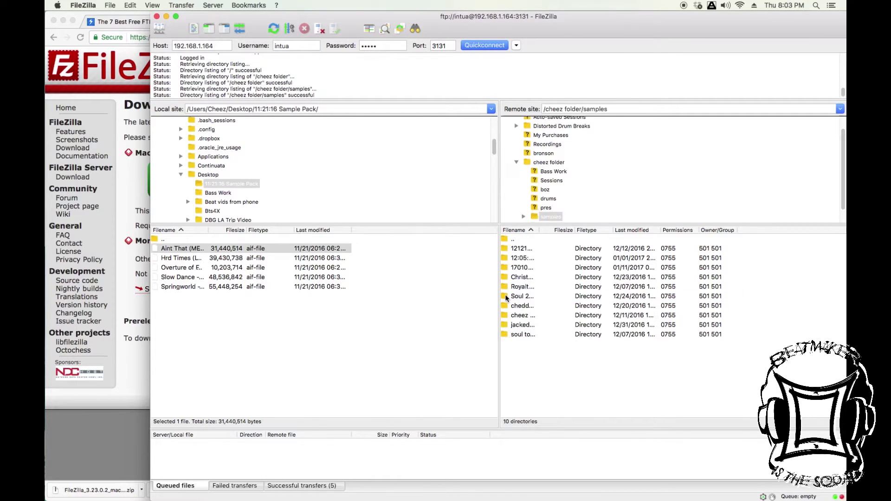
double_click(507, 268)
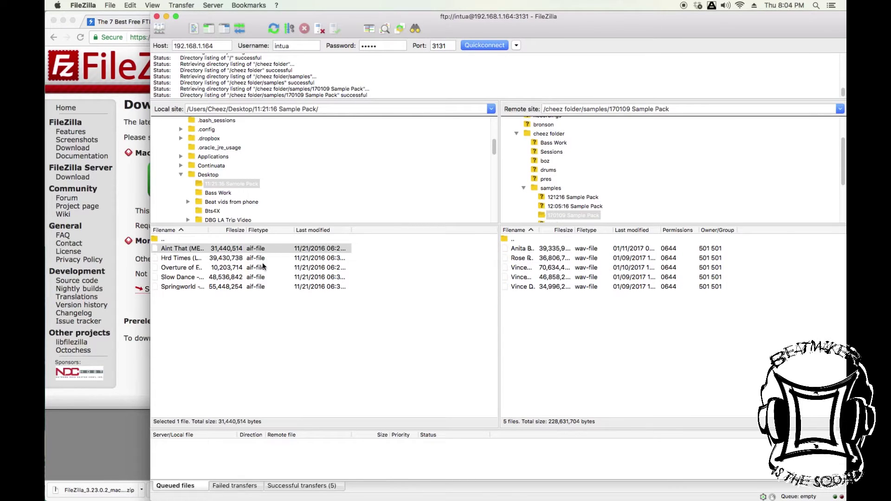
Step: Upload the Aint That aif into the iPad's 170109 Sample Pack folder
right_click(199, 250)
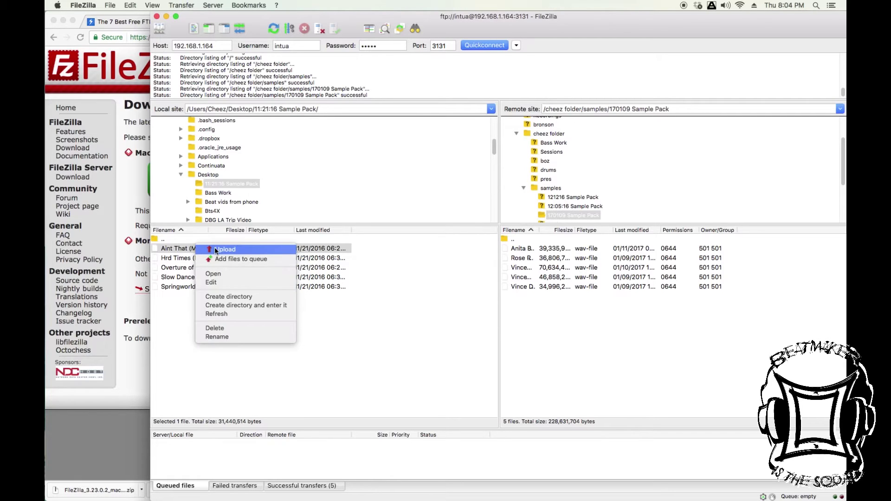
click(215, 249)
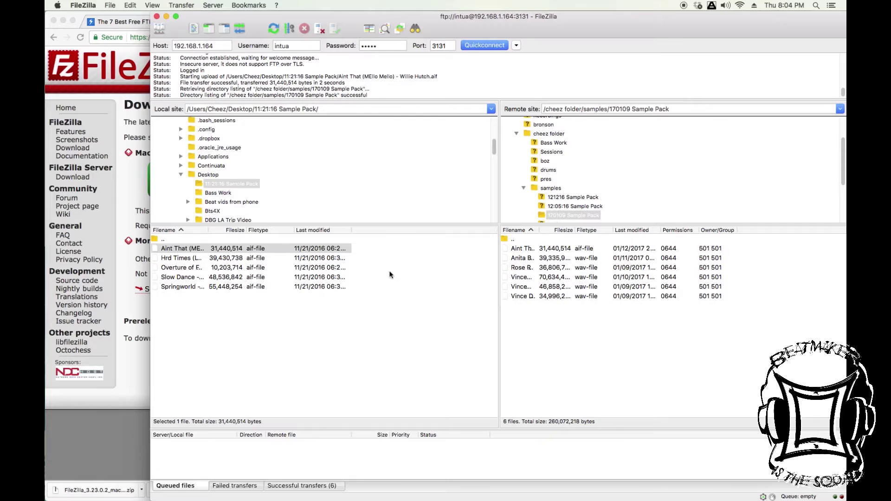
click(518, 249)
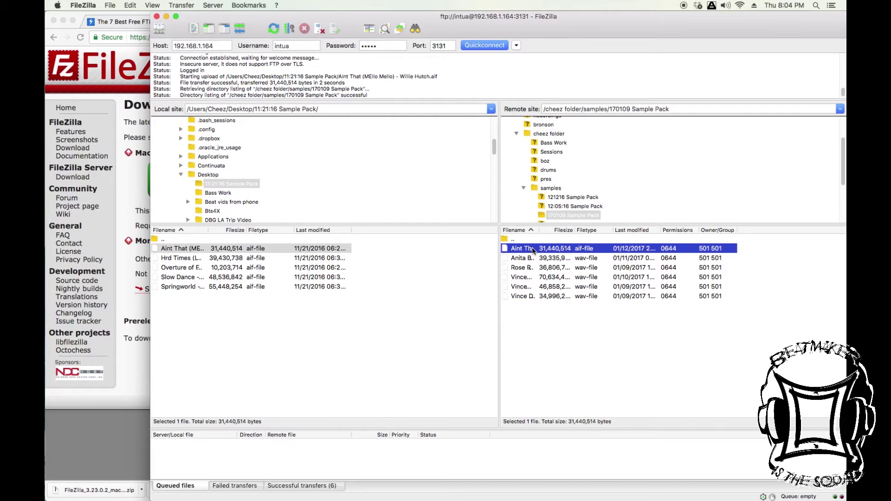
Step: Download the folder's last wav file into the local 11:21:16 Sample Pack
click(521, 297)
right_click(521, 296)
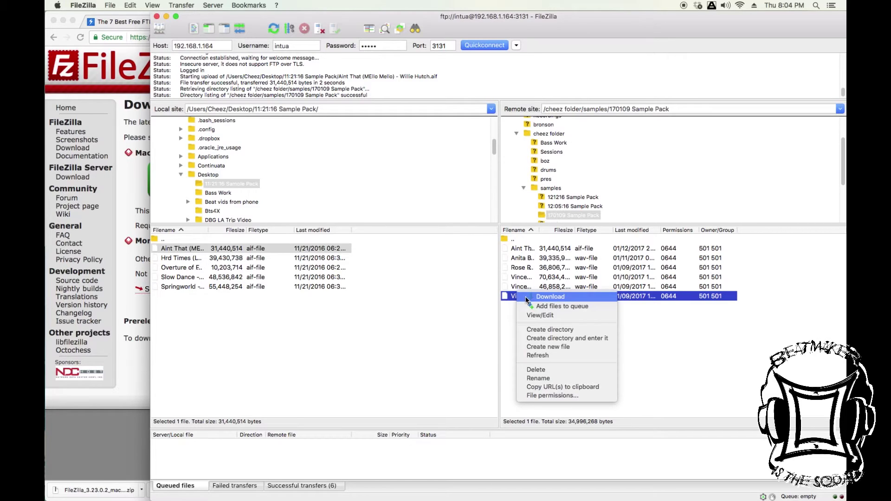
click(550, 297)
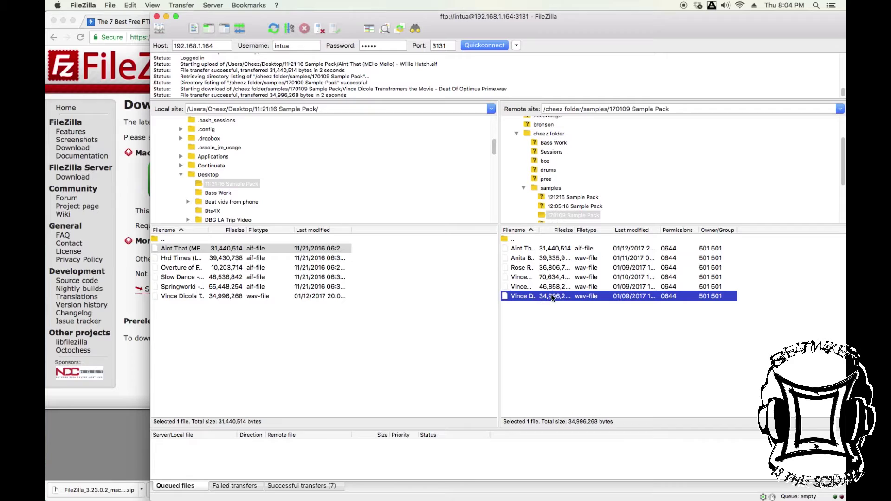
click(193, 296)
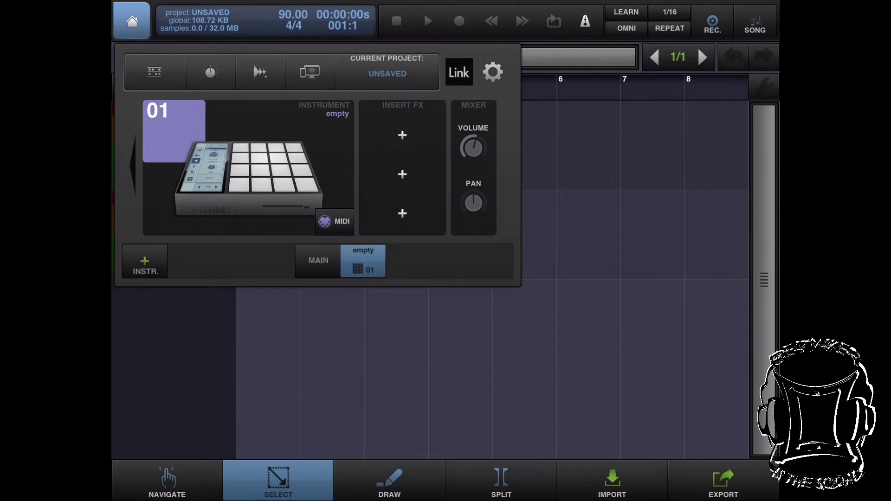
Step: Open Dropbox transfer from the instrument's Sharing options
click(309, 72)
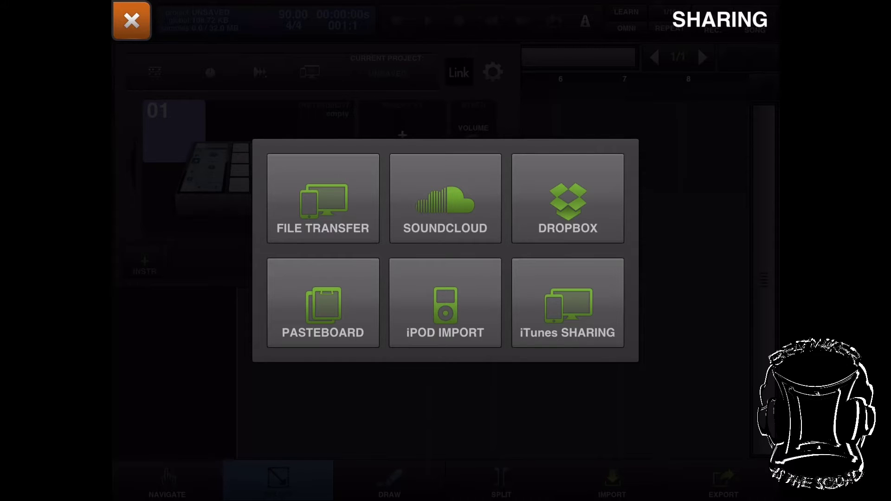
click(568, 199)
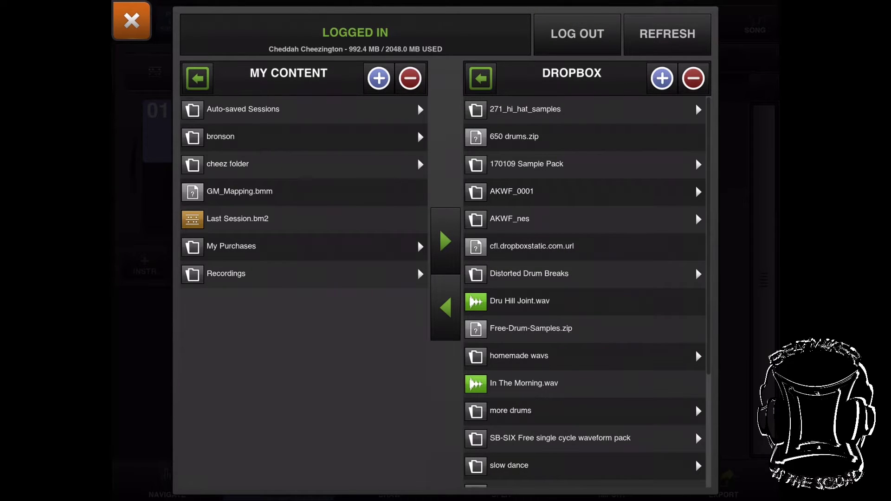
click(577, 34)
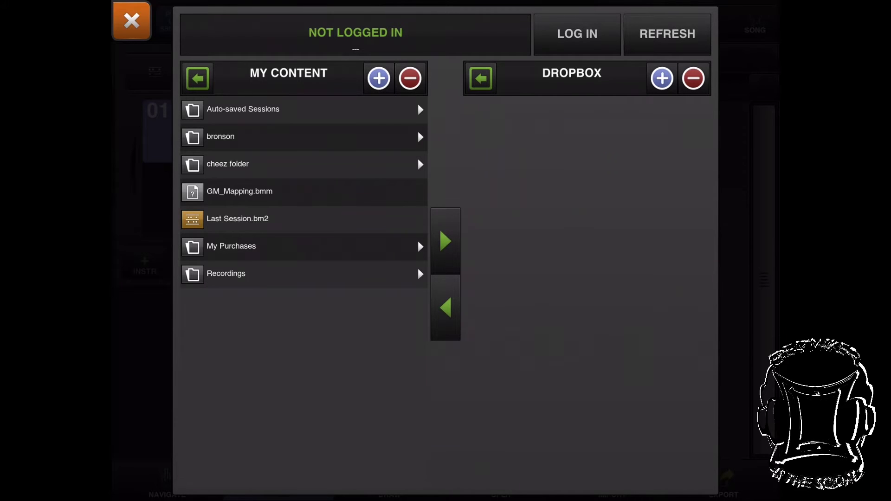
click(577, 34)
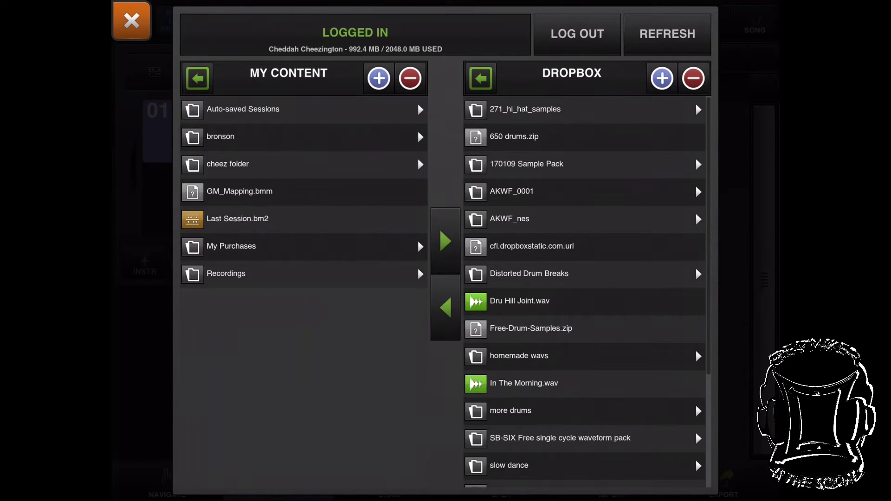
Step: Copy ACID MUSIC6 ttzPROMO 03 100.wav from Dropbox's Distorted Drum Breaks into My Content
click(529, 274)
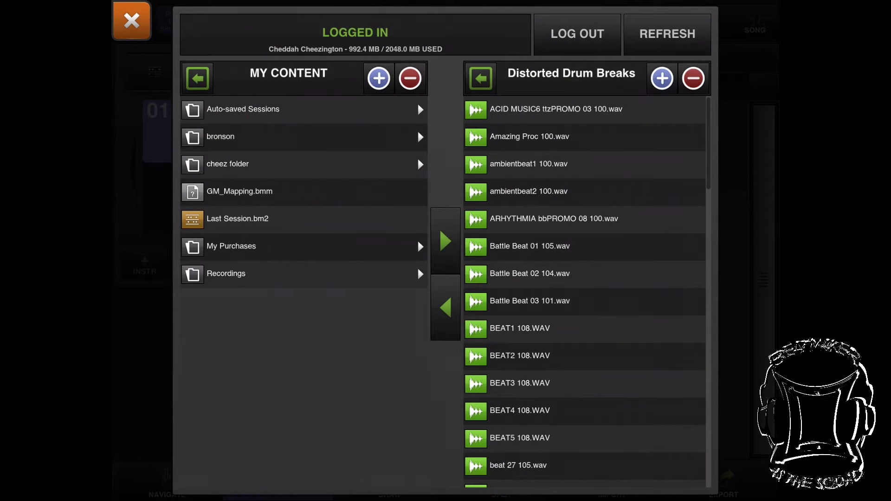
click(556, 109)
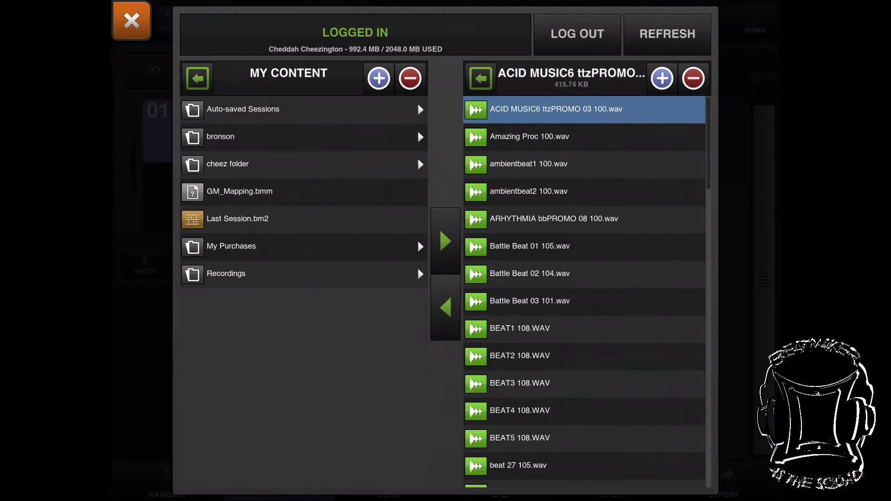
click(446, 307)
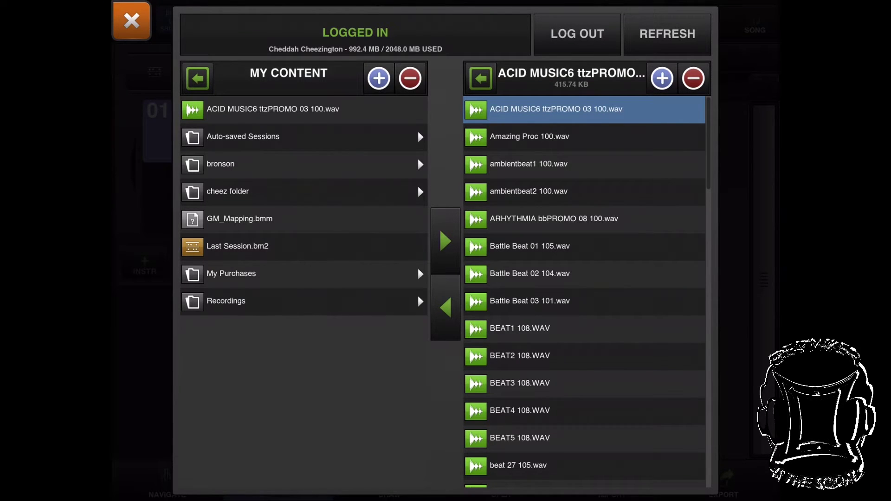
click(481, 78)
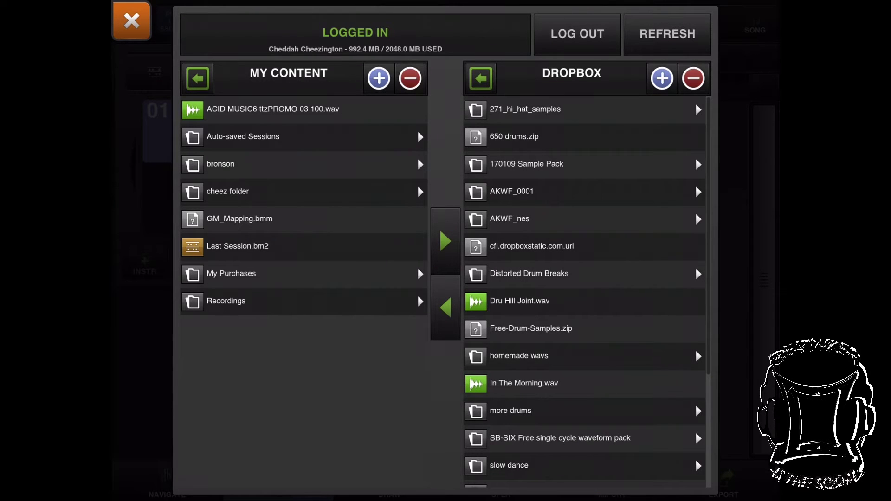
Step: Reopen the Distorted Drum Breaks folder in the Dropbox list
click(529, 273)
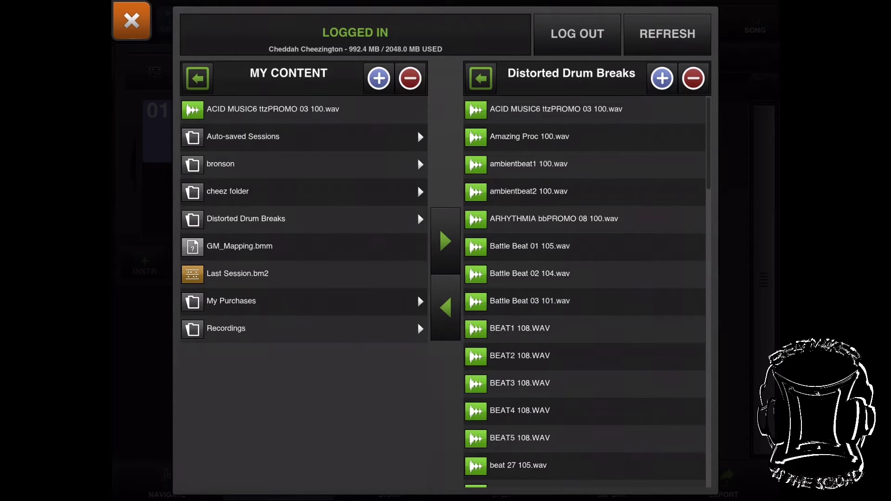
Step: Delete ACID MUSIC6 ttzPROMO 03 100.wav from My Content and confirm the removal
click(273, 110)
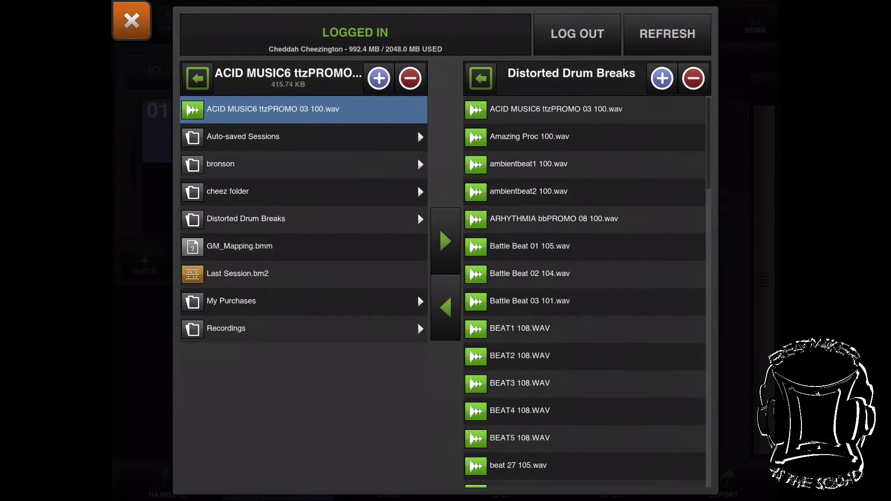
click(411, 77)
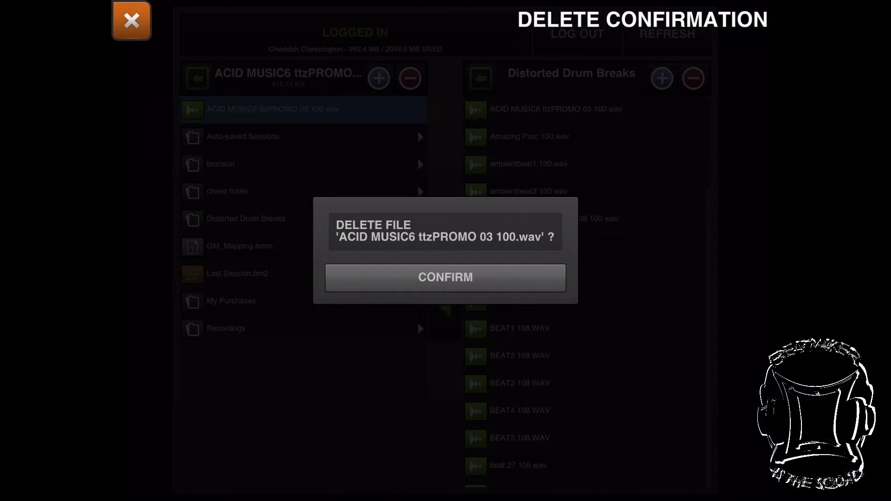
click(446, 278)
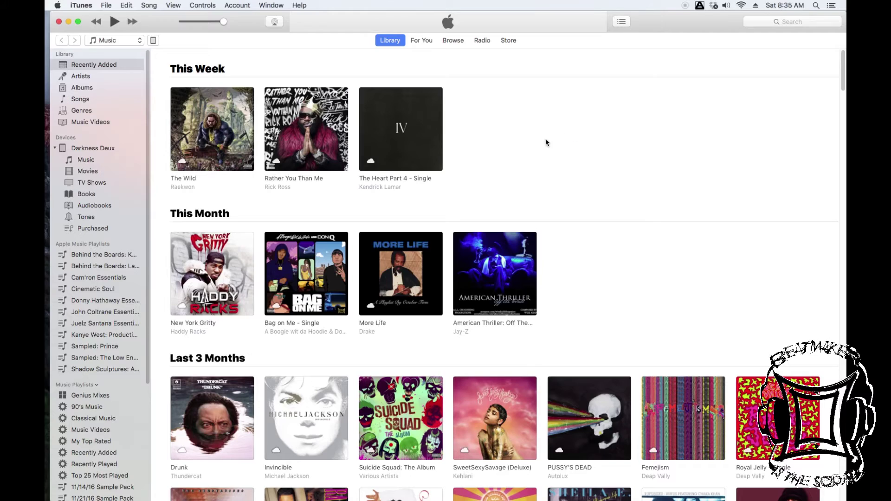
Step: Show the iPad's Apps page and select BeatMaker 2 under File Sharing
click(153, 40)
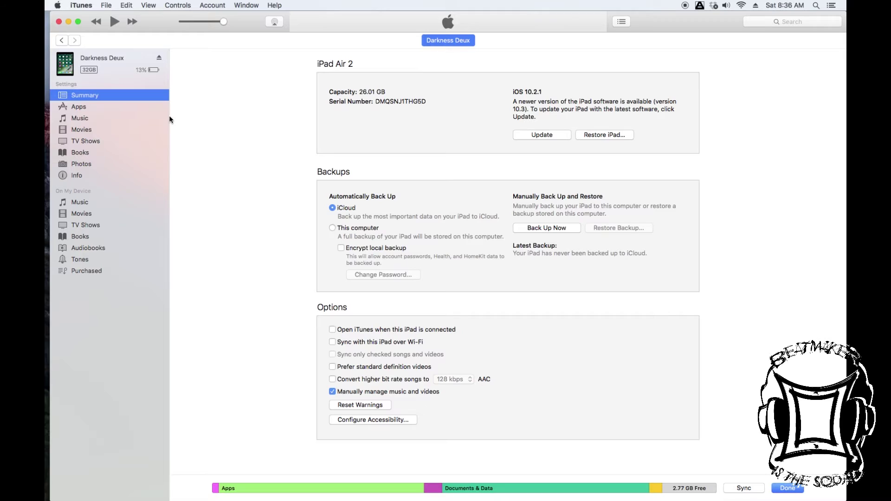
click(68, 109)
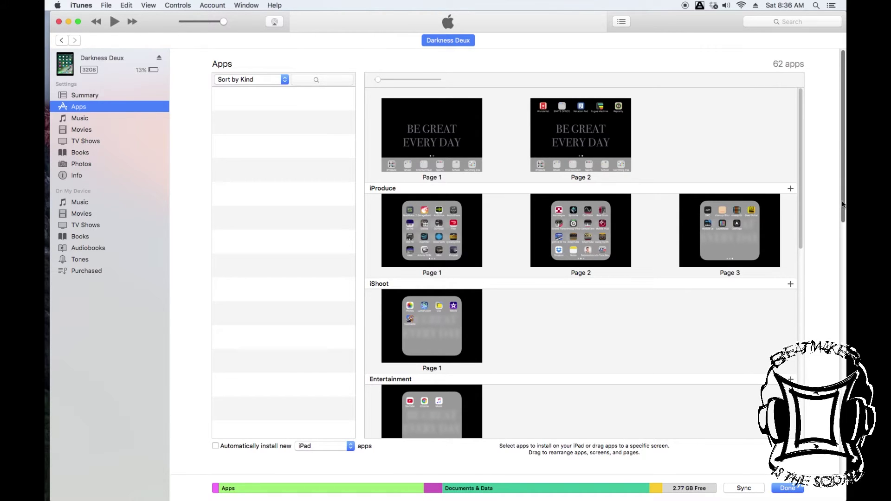
drag(842, 205, 844, 414)
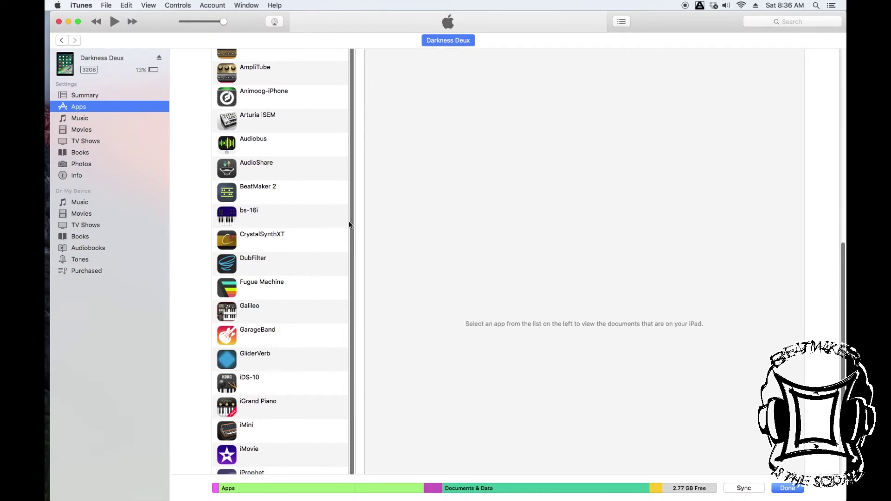
click(229, 190)
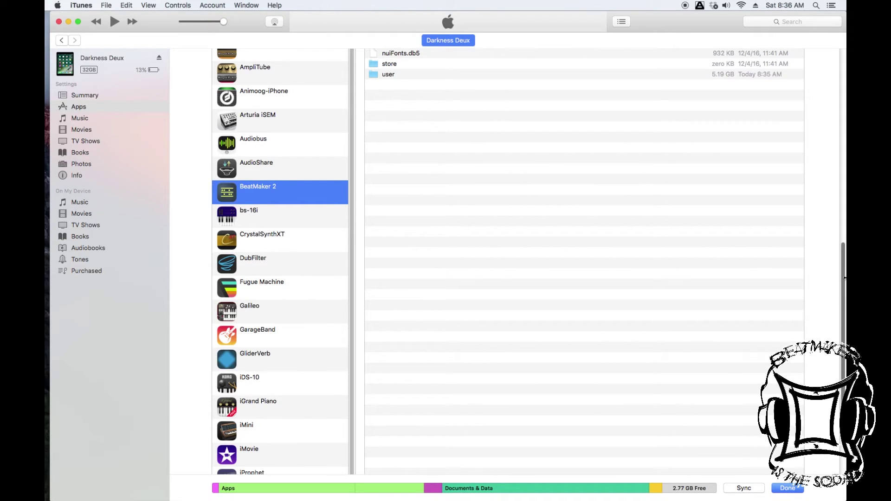
scroll(844, 278, down, 6)
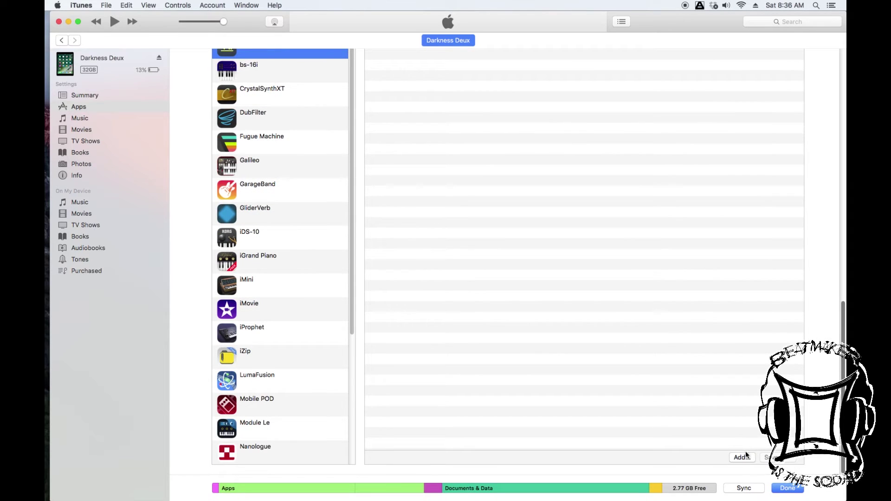
Step: Add Victory BN Mix.aif from the Desktop to BeatMaker 2's Documents
click(742, 457)
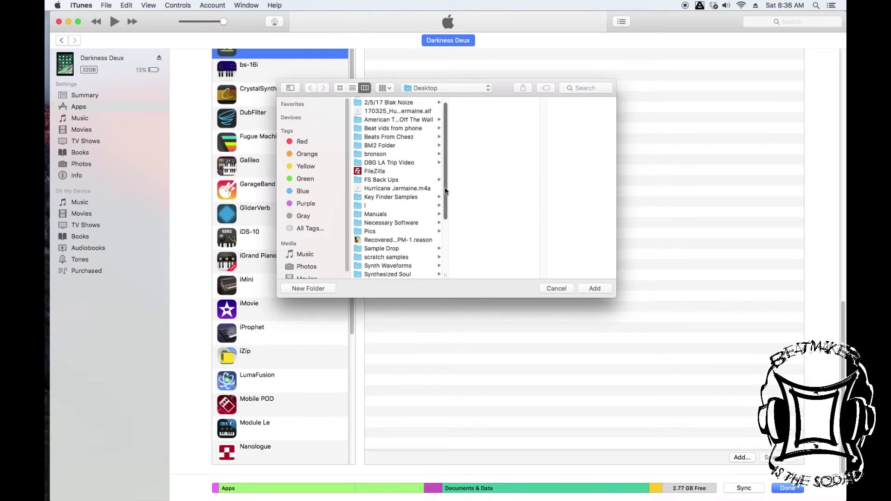
drag(445, 195, 445, 268)
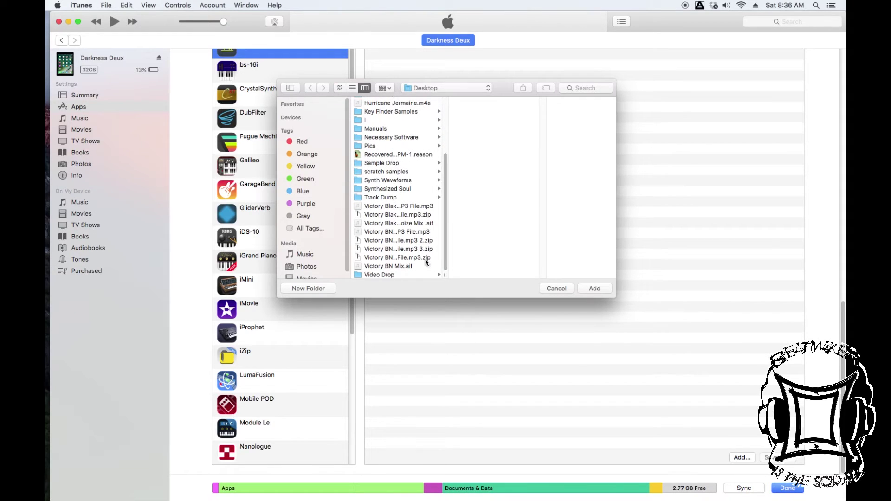
click(384, 267)
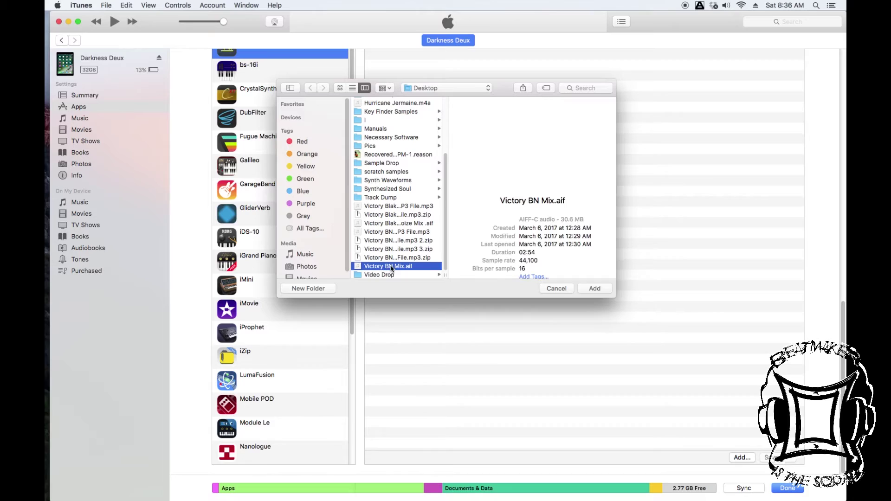
click(596, 288)
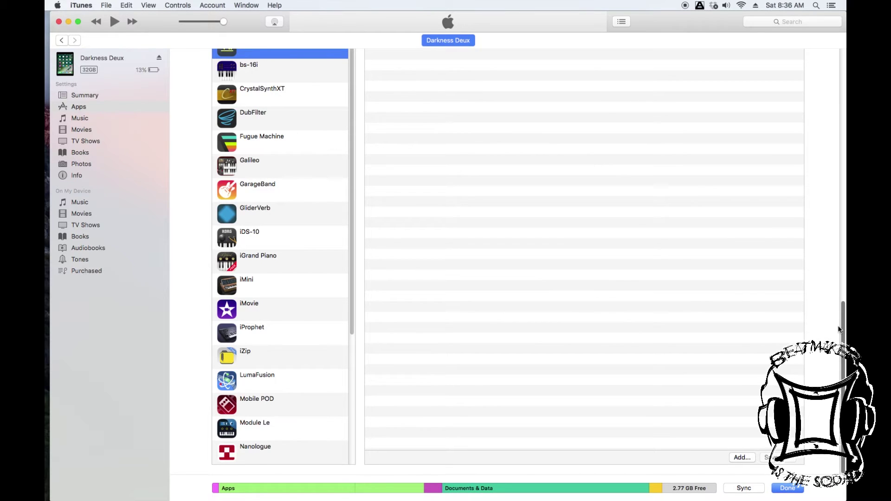
drag(844, 326, 791, 208)
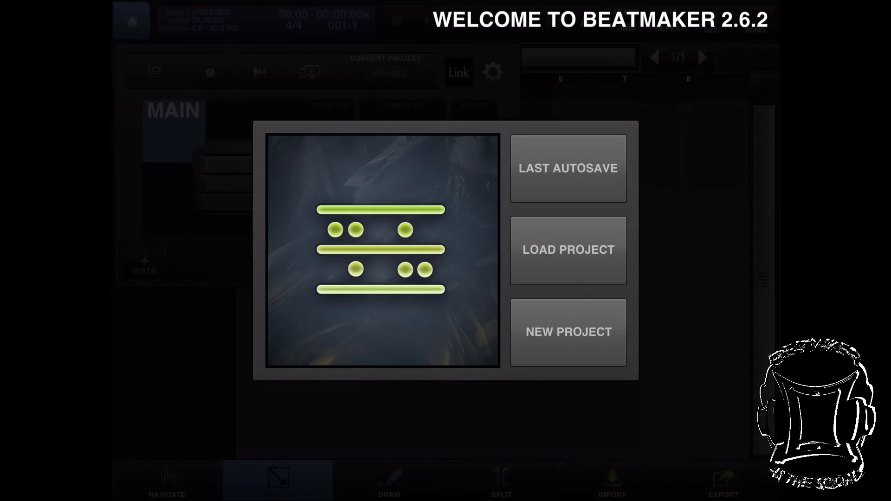
Step: Start a new project with a Drums instrument on an empty preset
click(569, 332)
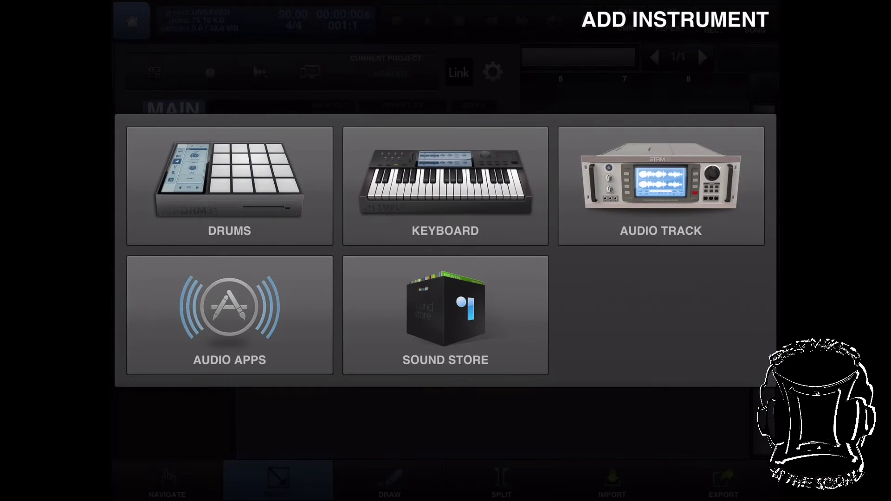
click(229, 186)
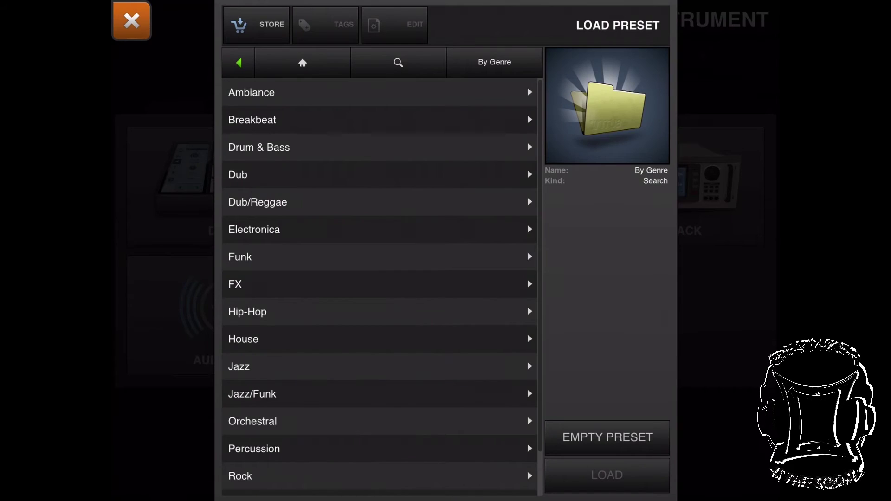
click(132, 21)
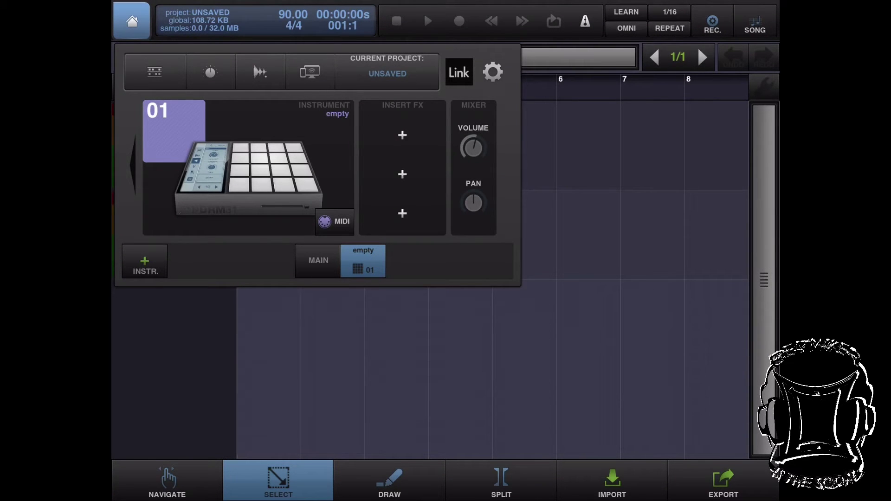
Step: Import the iTunes Sharing files and open the drum machine's 16 pads
click(309, 72)
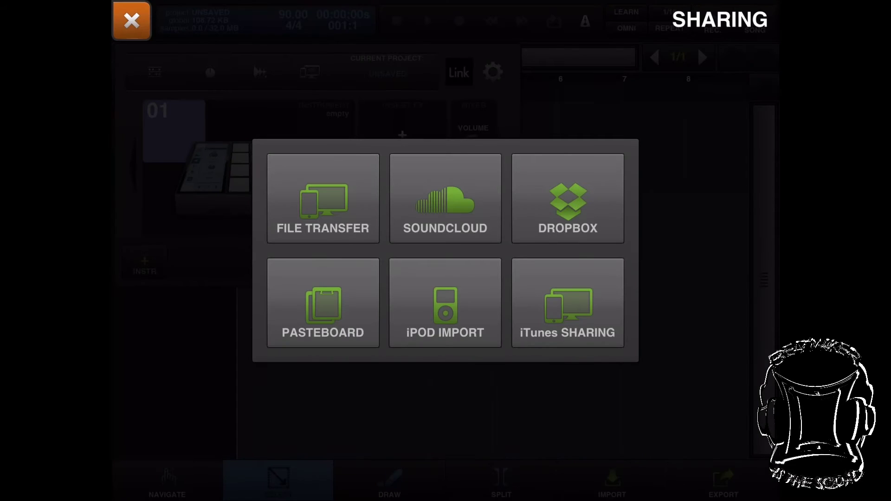
click(567, 302)
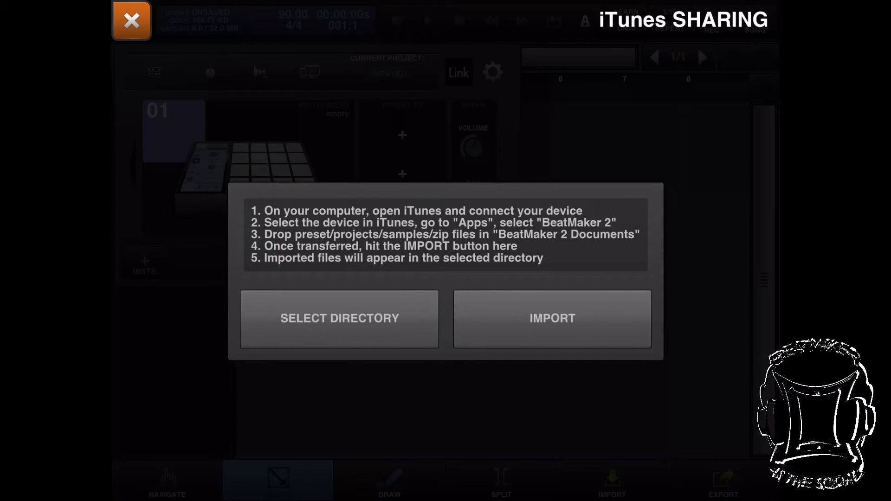
click(552, 318)
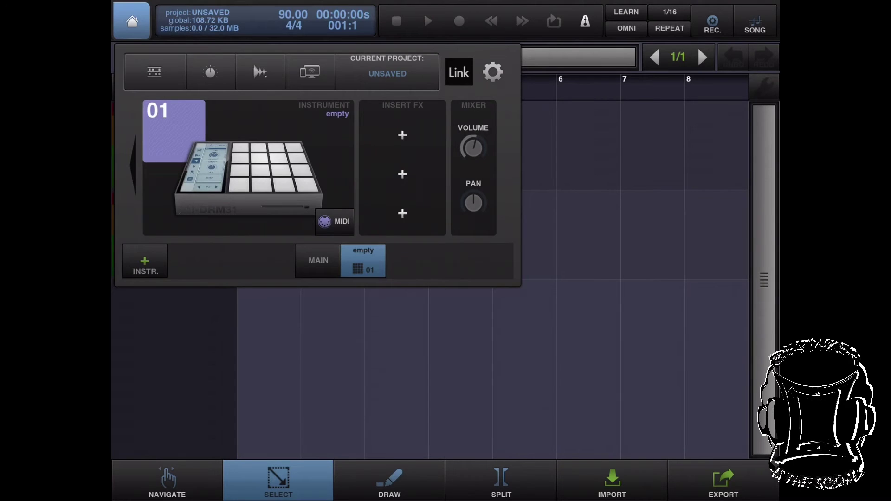
click(248, 179)
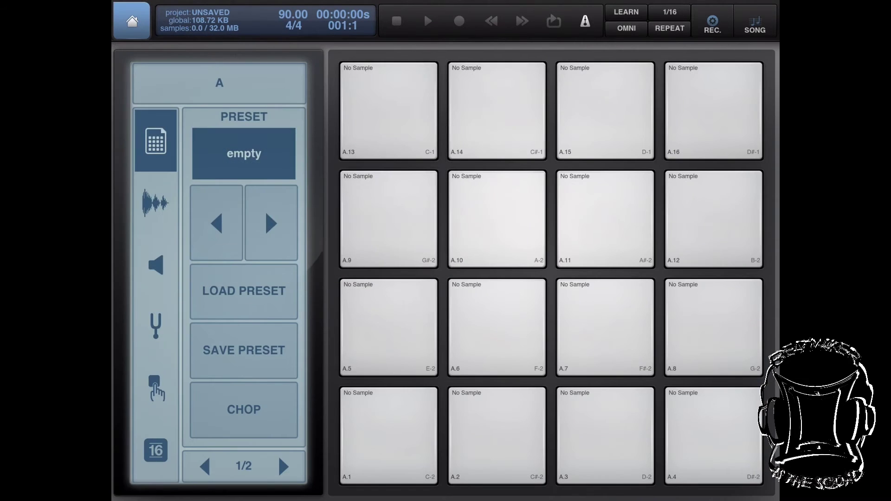
Step: Preview Victory BN Mix.aif from My Content and load it onto pad A.1
click(156, 203)
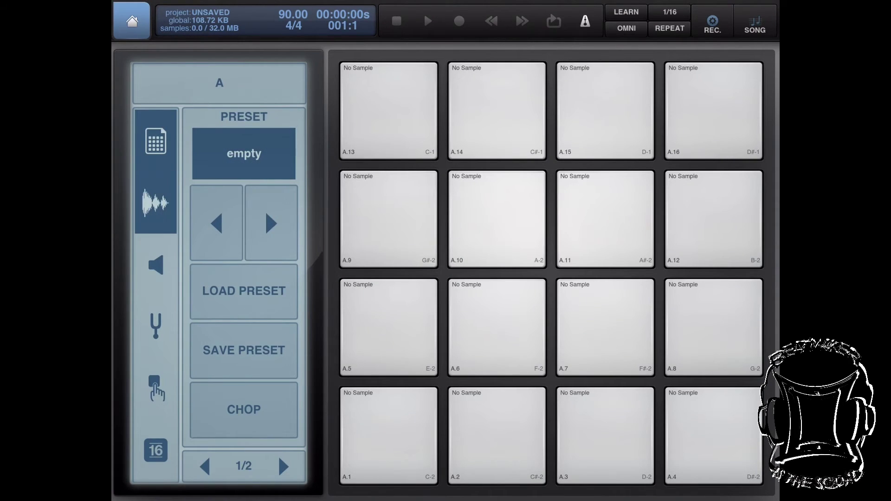
click(243, 148)
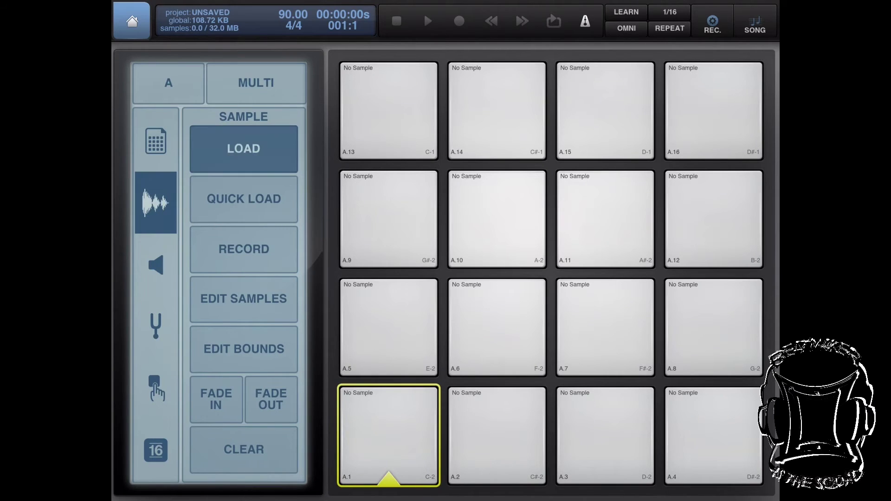
click(278, 147)
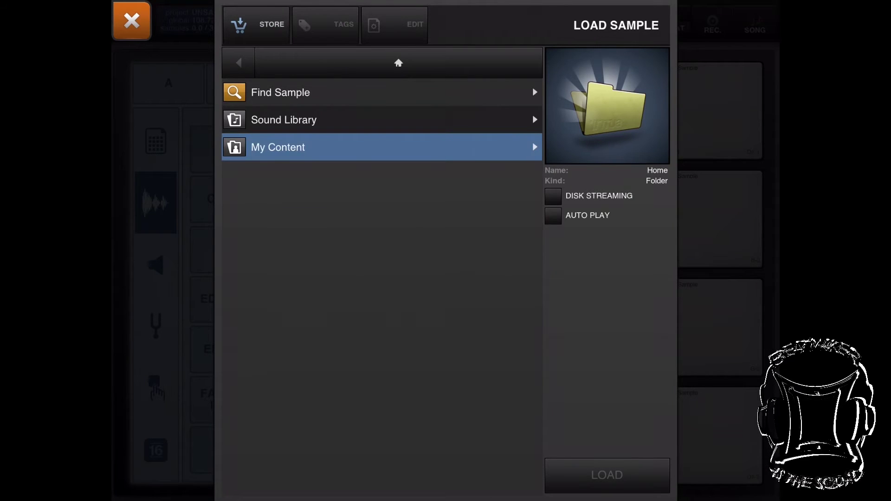
click(293, 311)
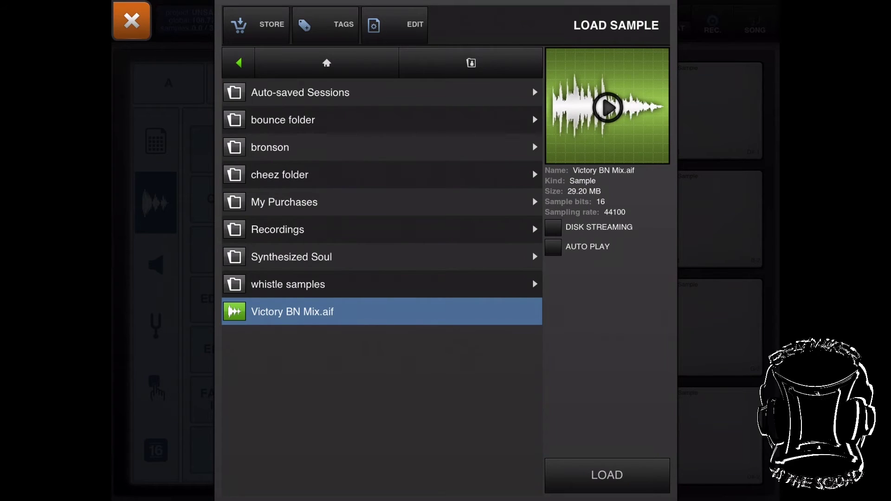
click(132, 21)
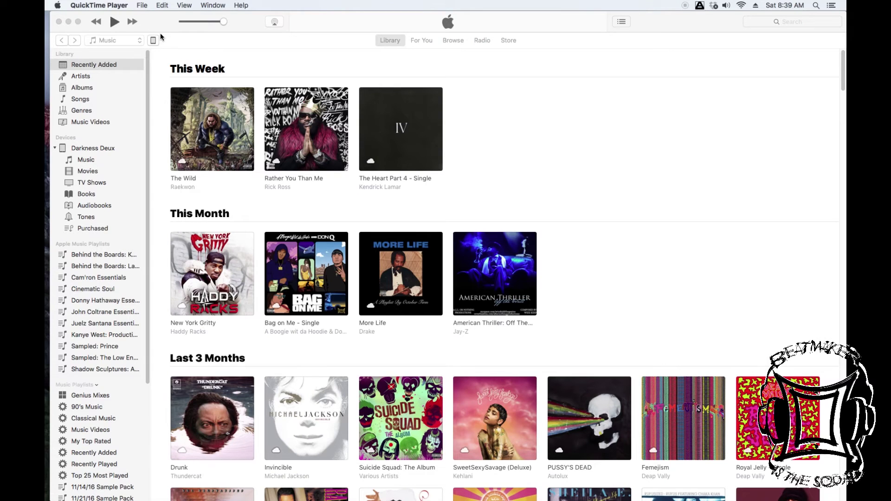
Step: Open the connected iPad's Apps page in iTunes and select BeatMaker 2 under File Sharing
click(151, 43)
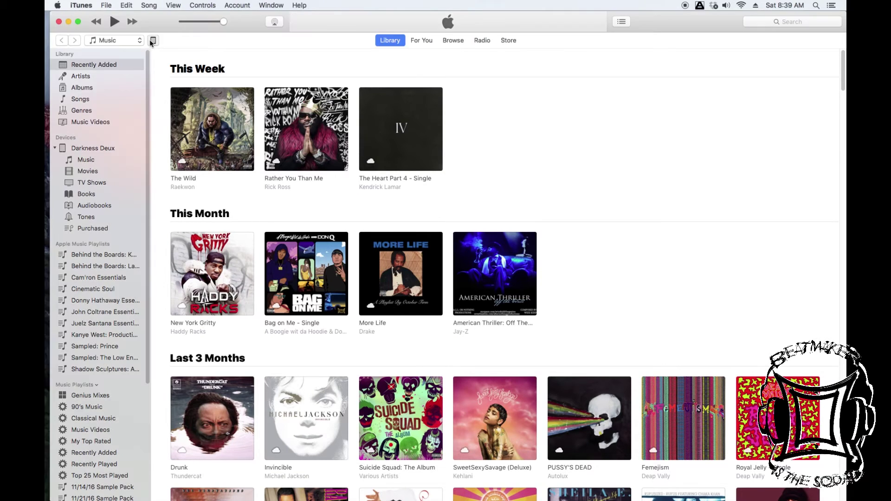
click(152, 41)
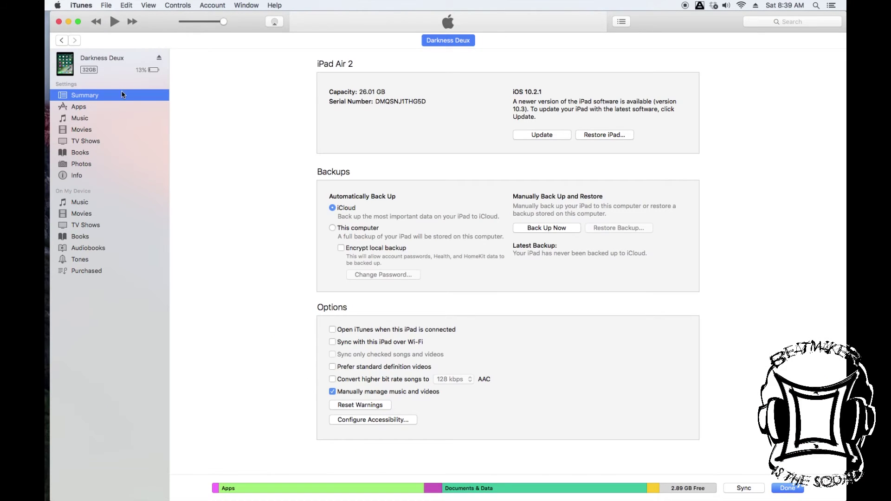
click(88, 108)
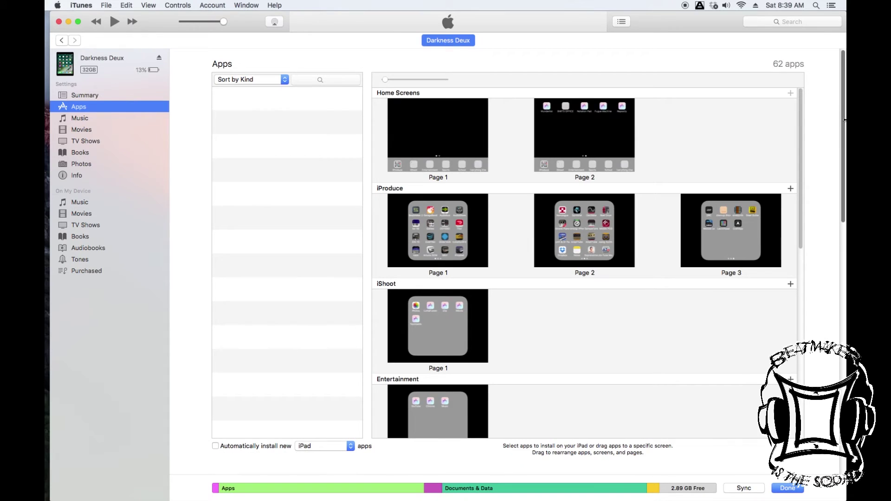
drag(843, 111, 839, 277)
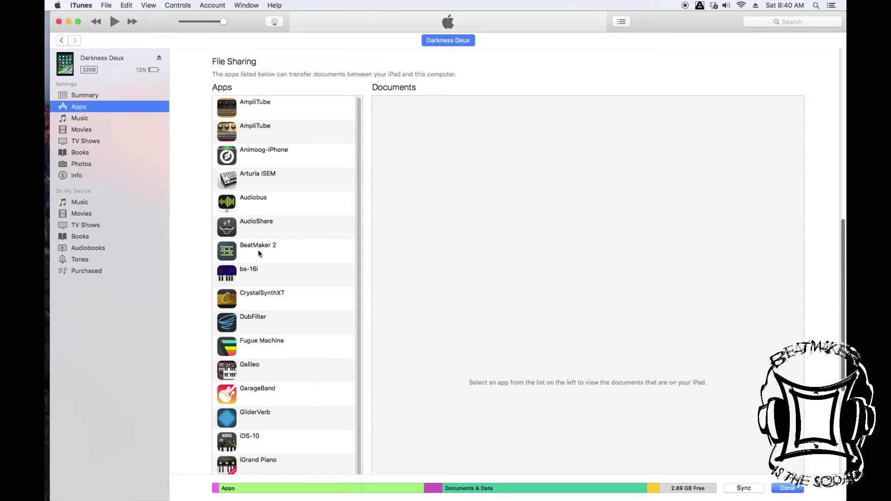
click(227, 253)
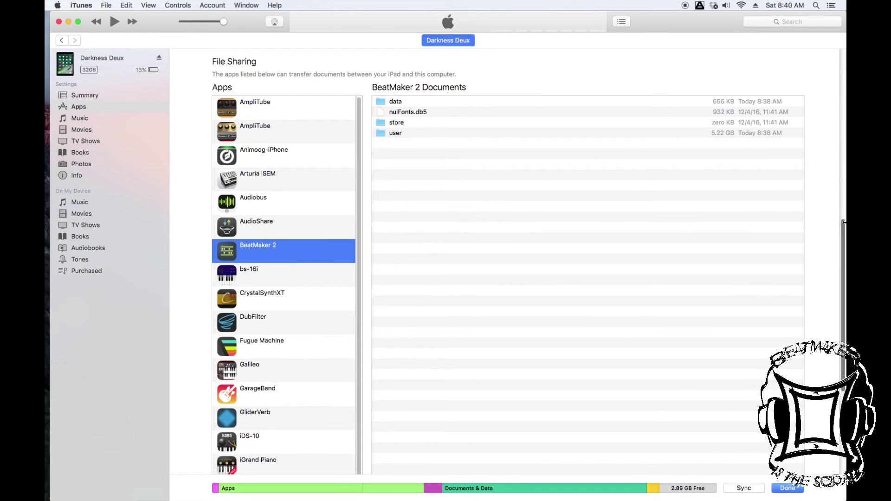
drag(837, 285, 836, 368)
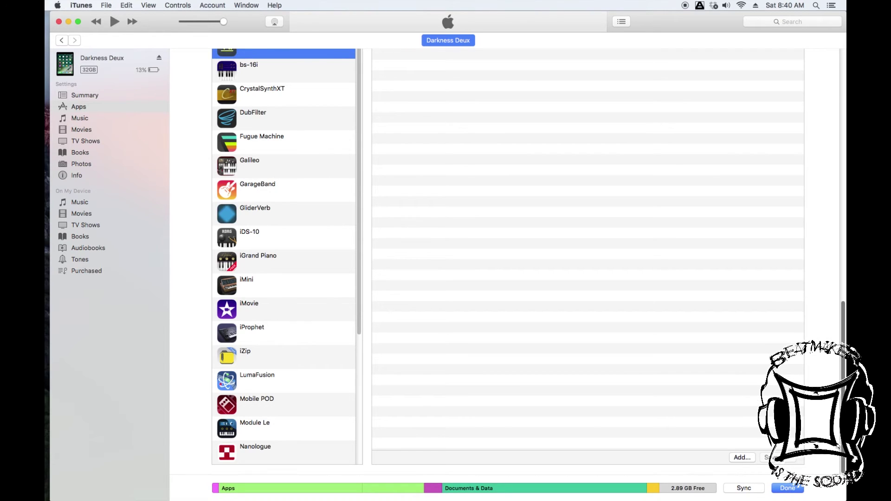
drag(842, 425, 841, 312)
scroll(558, 305, down, 2)
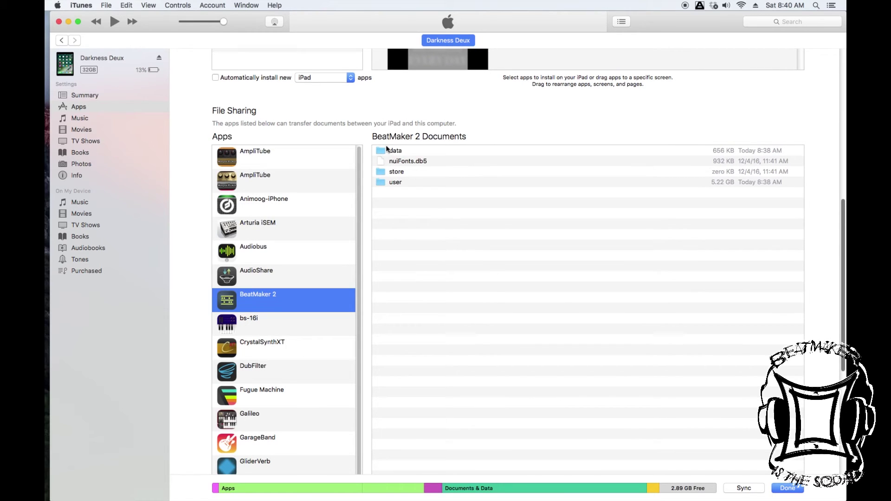
Step: Select BeatMaker 2's data folder and start saving it to the computer
click(386, 151)
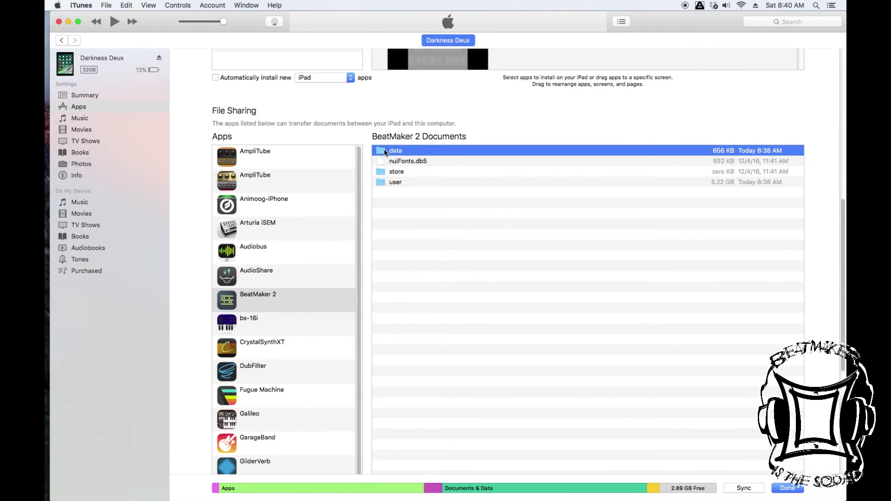
scroll(845, 275, up, 2)
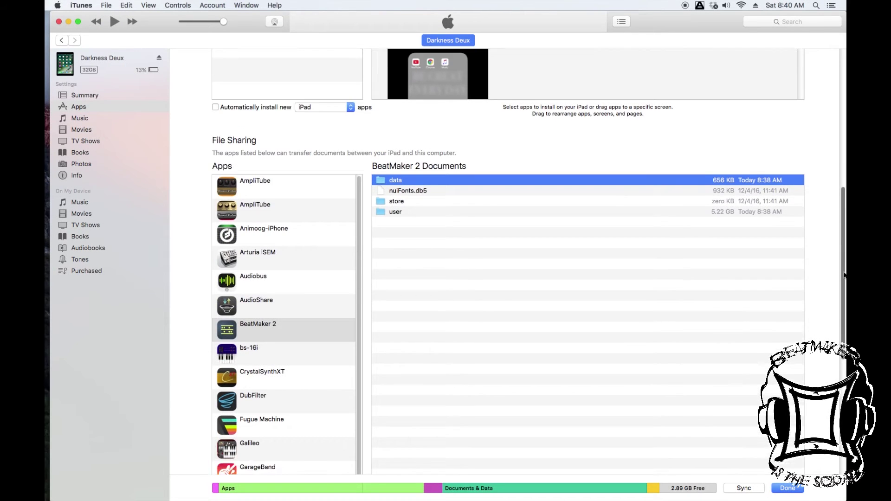
scroll(845, 275, down, 10)
click(772, 458)
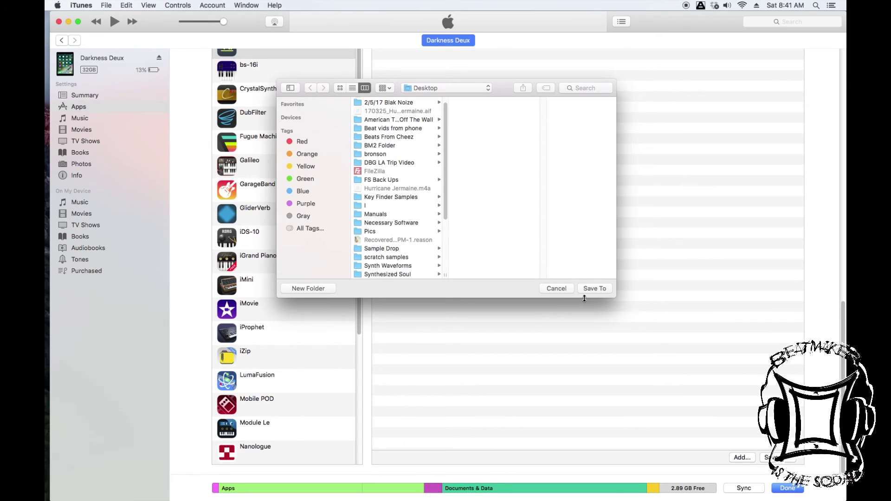
click(595, 289)
Step: Create a Desktop folder named 'Itunes Share from BM2' and save the data folder into it
click(299, 289)
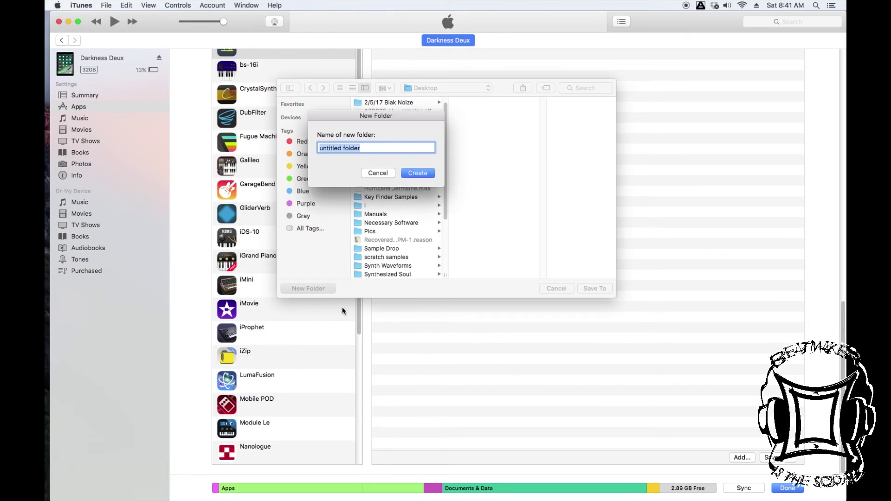
text(Itunes Share from BM@)
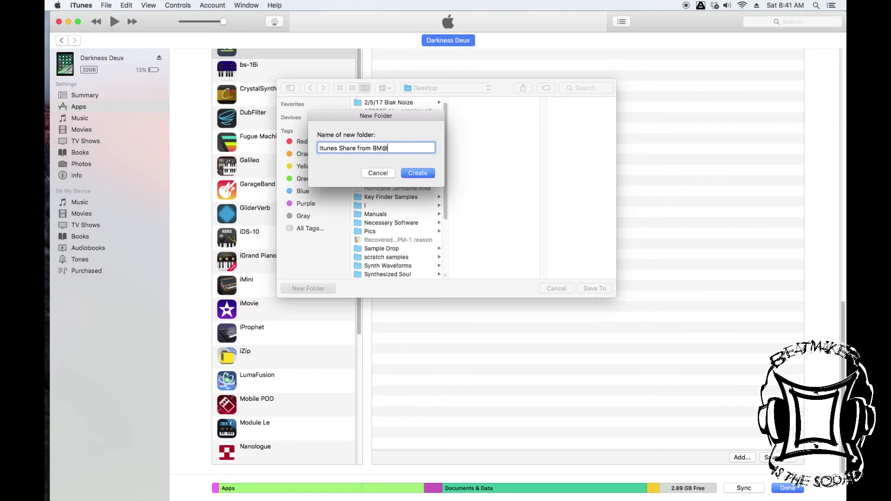
key(BackSpace)
text(2)
key(Return)
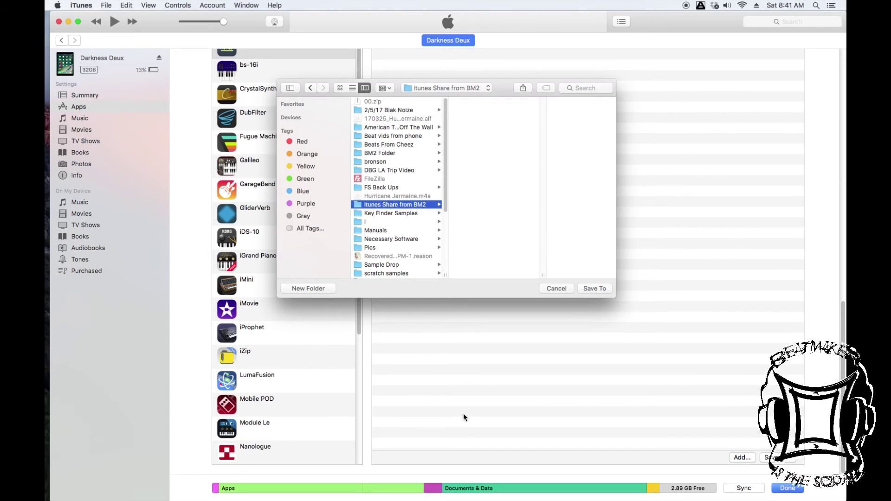
click(591, 289)
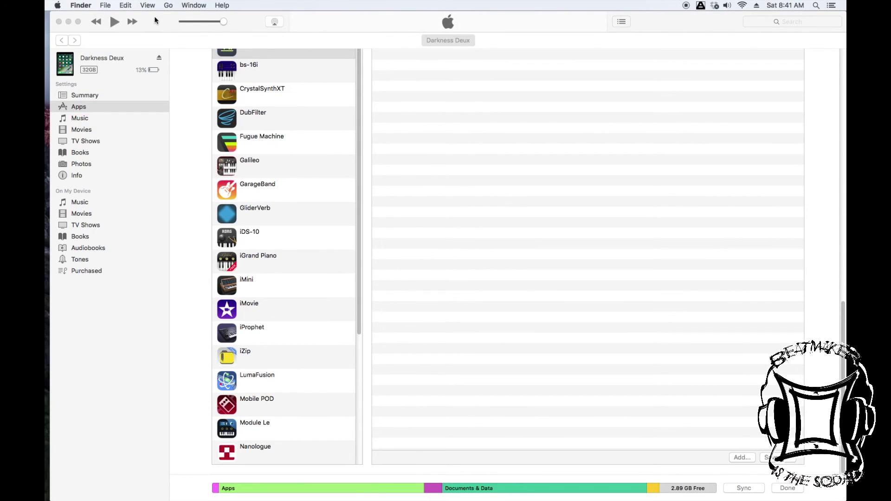
Step: Open the Itunes Share from BM2 desktop folder and its data folder to reveal BeatMaker2.db
drag(155, 19, 127, 69)
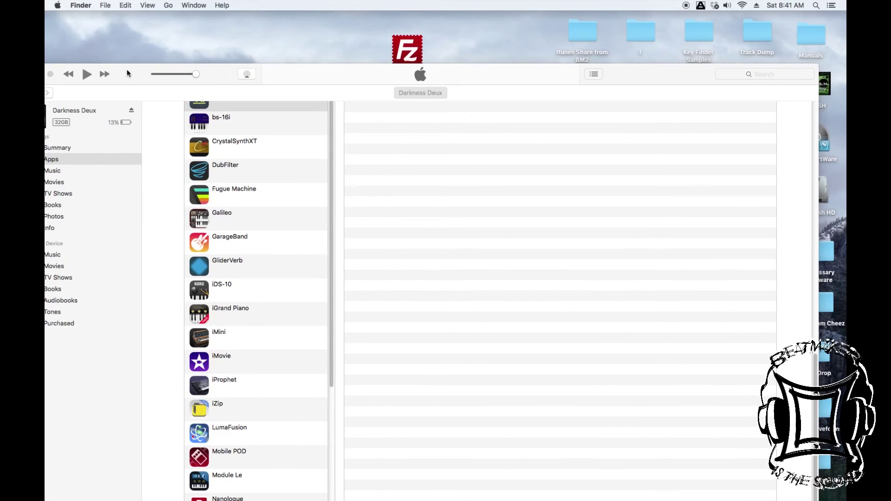
double_click(580, 31)
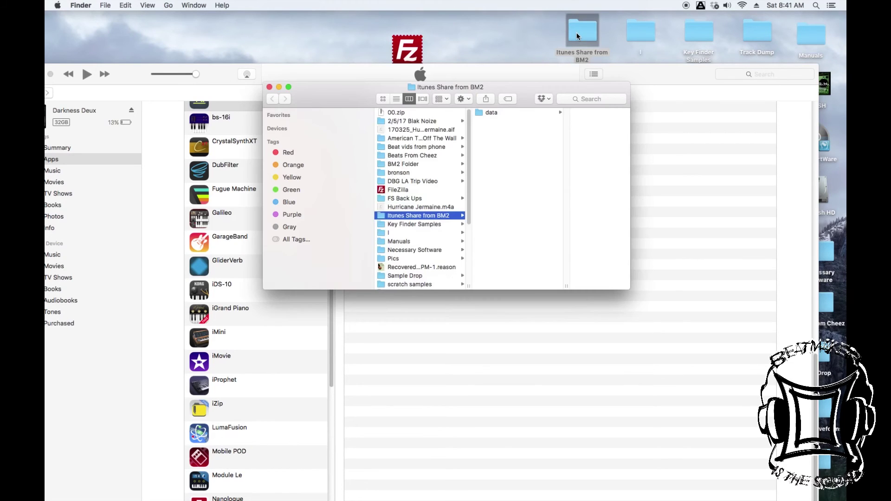
click(488, 114)
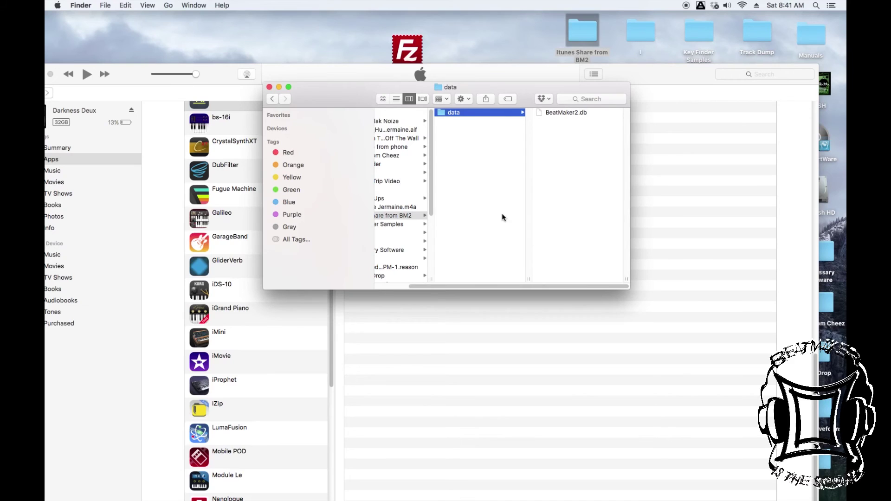
scroll(489, 288, left, 3)
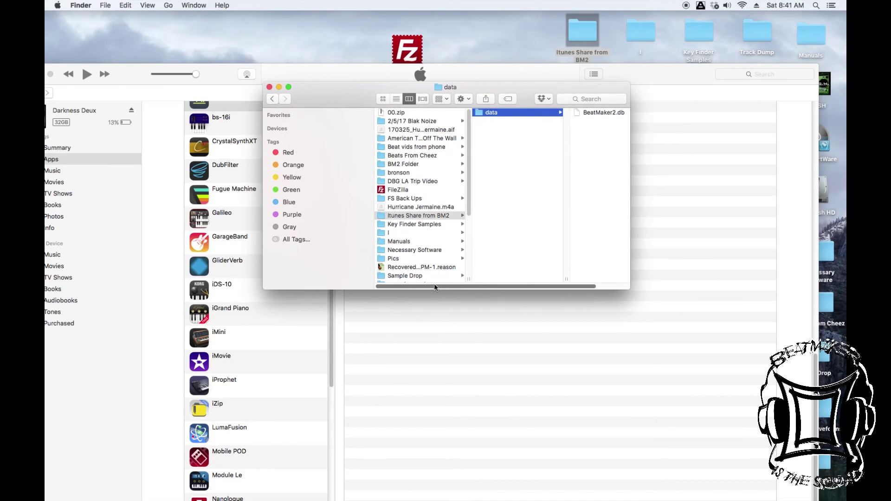